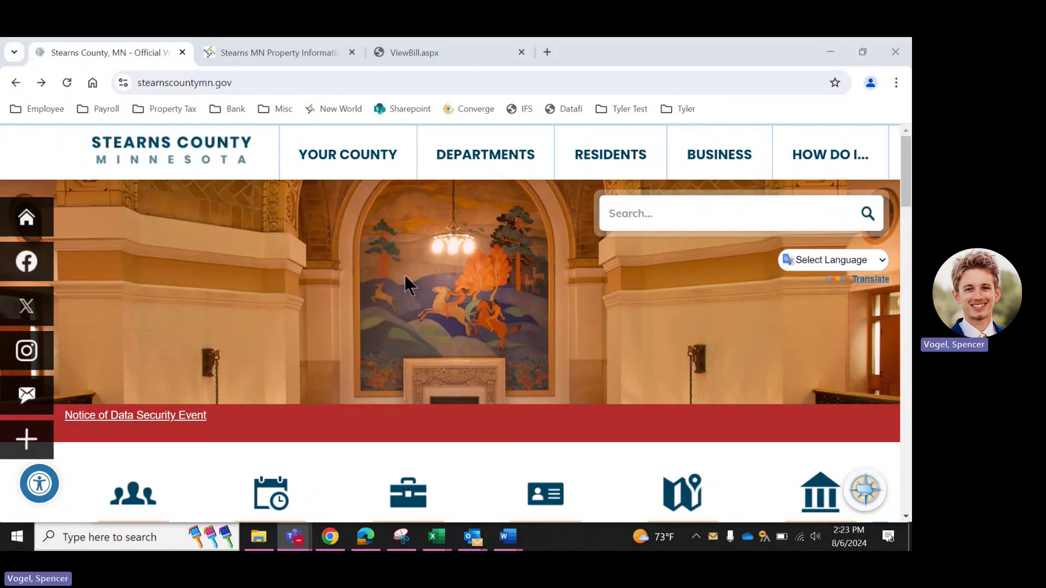
- Highlight the county website address in the address bar to see it in full
scroll(405, 276, "down", 1)
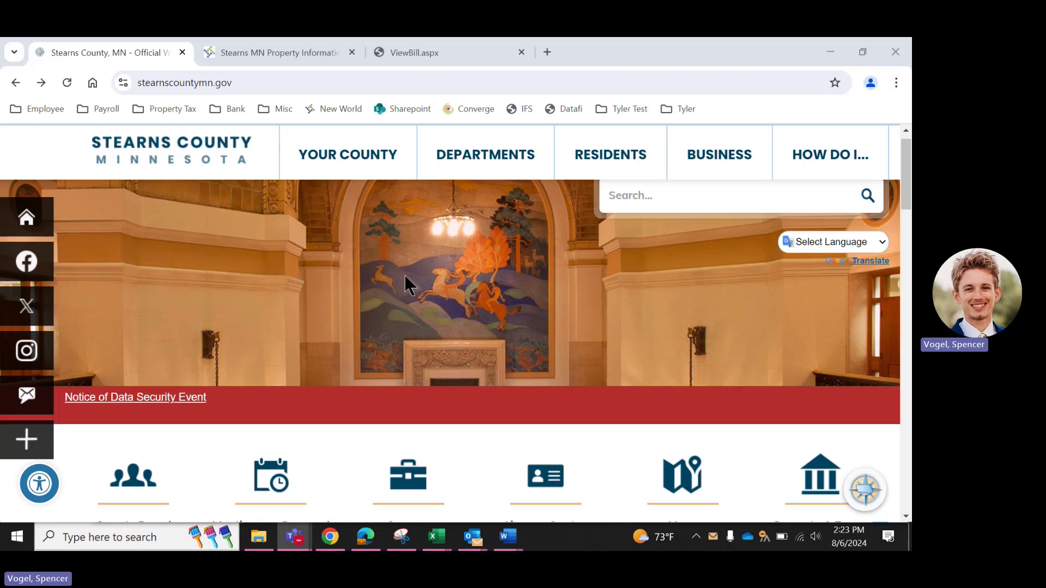
scroll(404, 276, "up", 1)
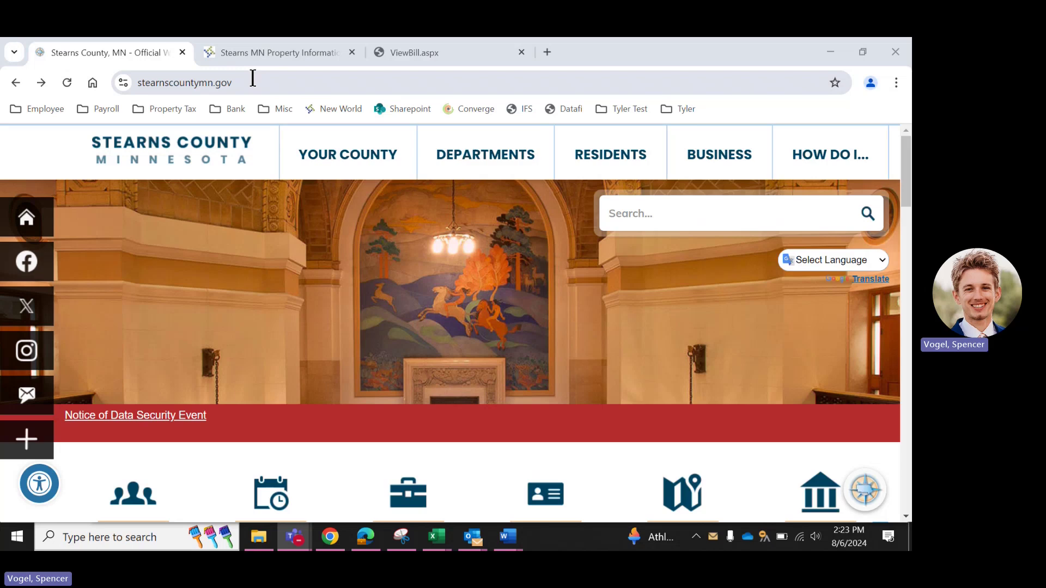
left_click_drag(253, 77, 123, 82)
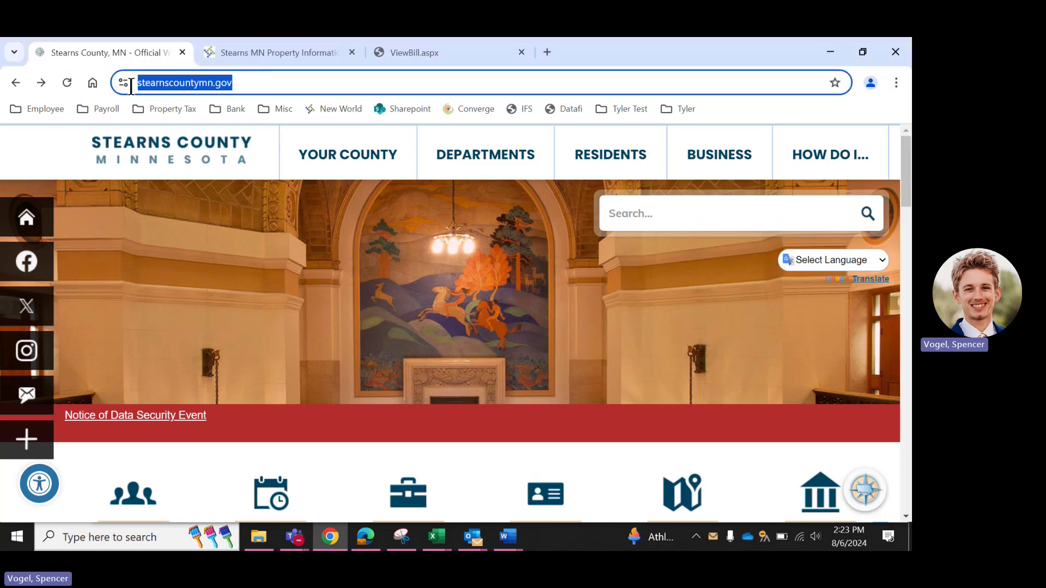
left_click(230, 83)
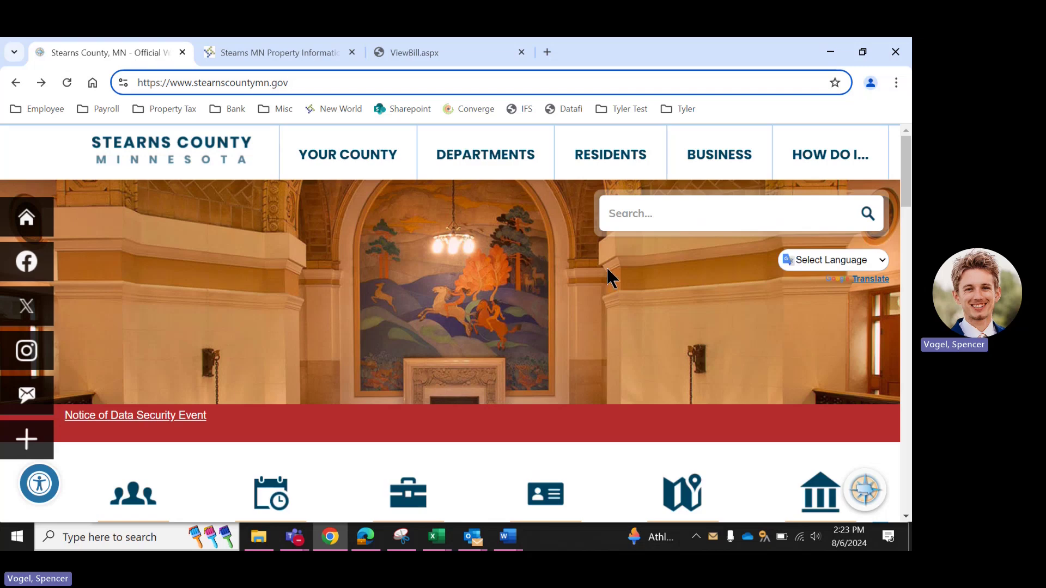
scroll(606, 267, "down", 1)
scroll(721, 292, "down", 1)
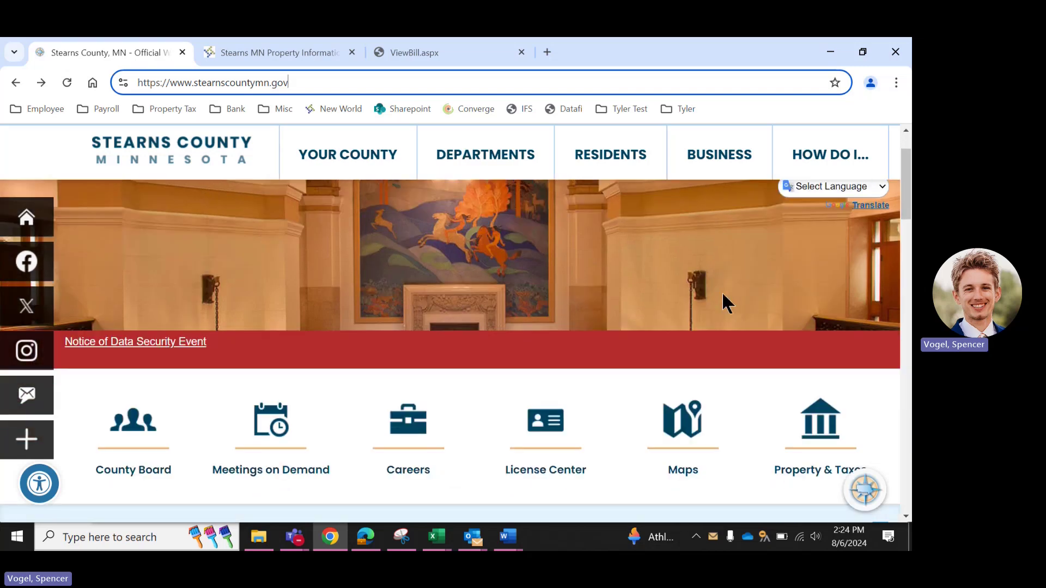
scroll(828, 334, "down", 1)
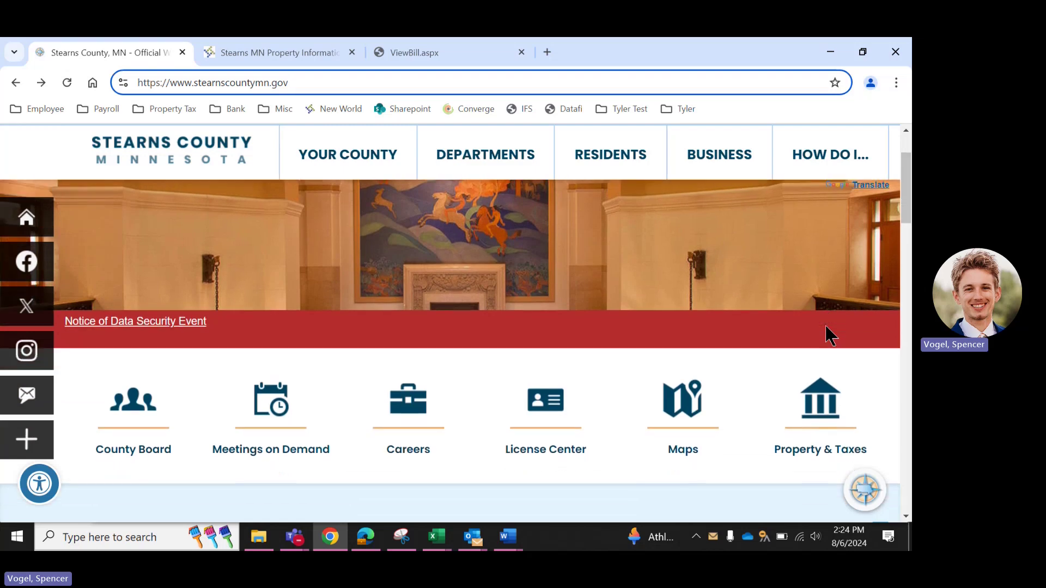
- Go through Property & Taxes and Pay Your Taxes to the Option 1 Property Access link
left_click(825, 406)
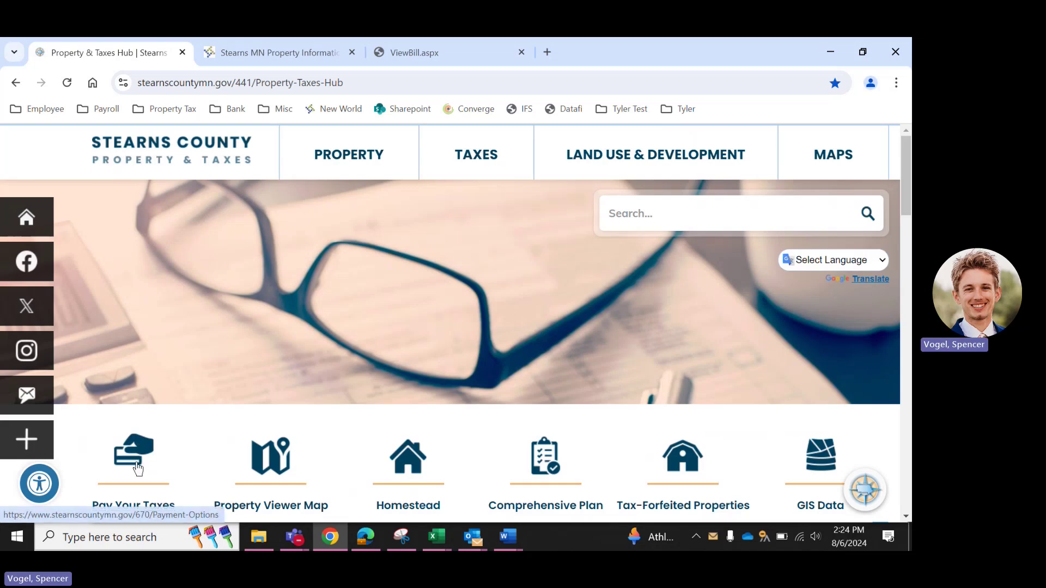
left_click(138, 468)
scroll(399, 433, "down", 3)
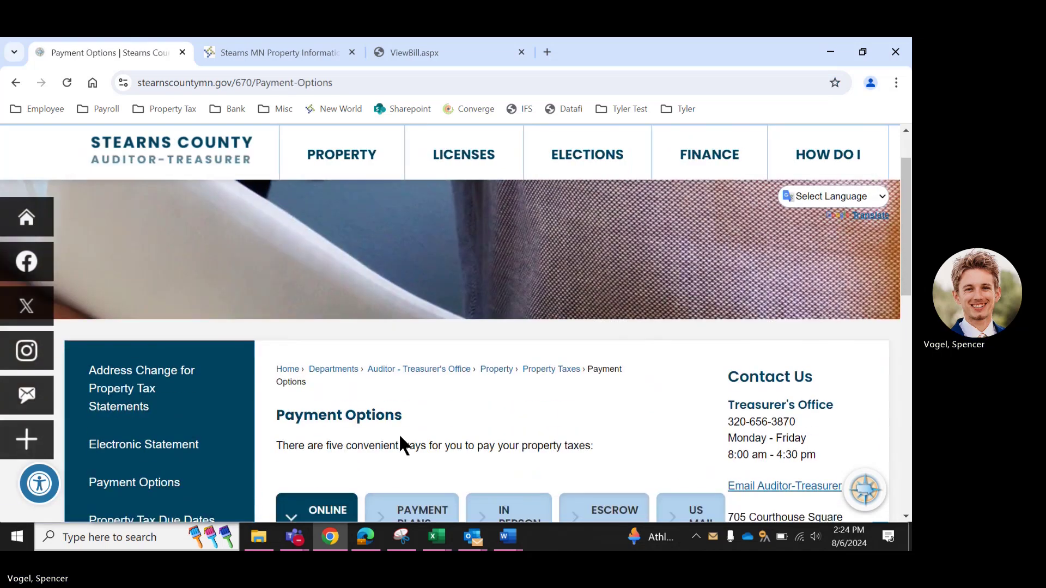
scroll(351, 317, "down", 2)
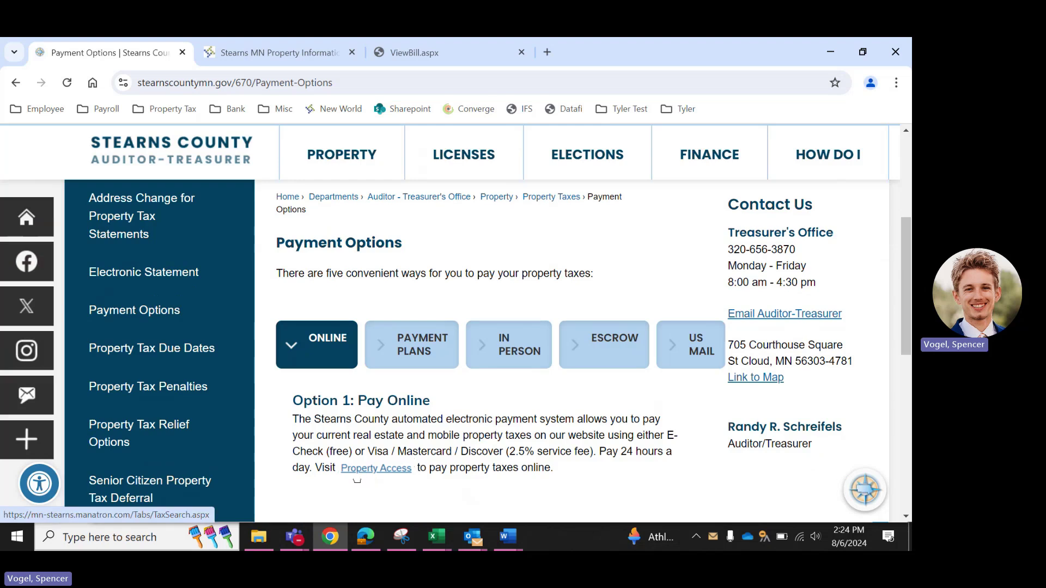
left_click(374, 477)
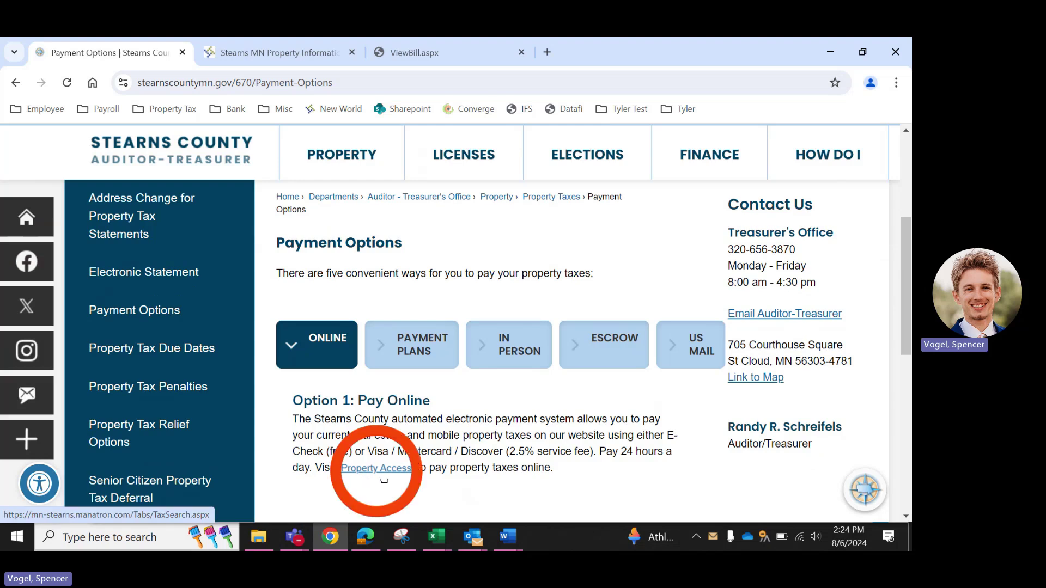
- Select the Pin Number on the 2024 tax statement, then return to the Property Information search
left_click(319, 45)
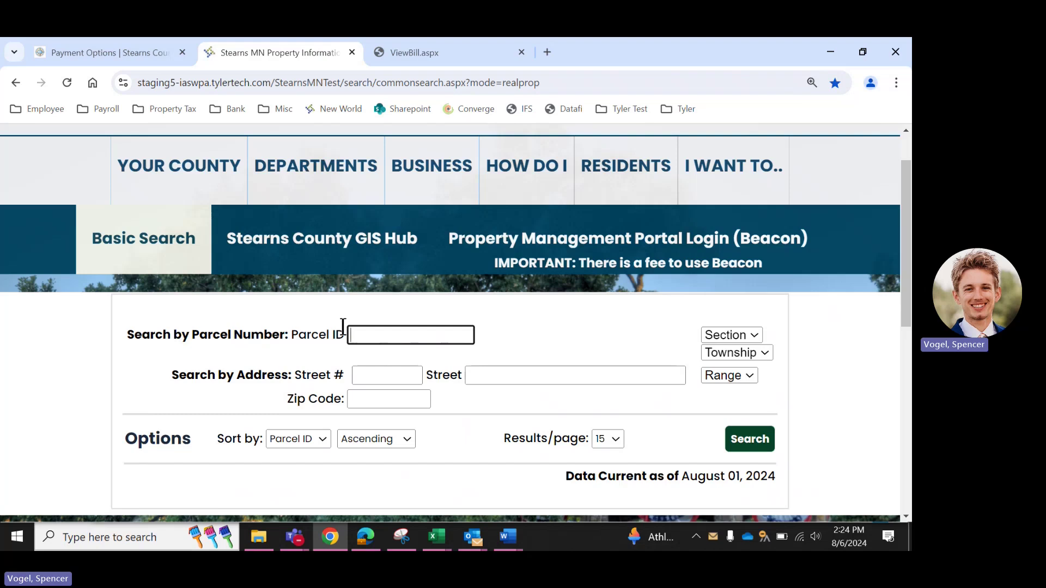
left_click(414, 52)
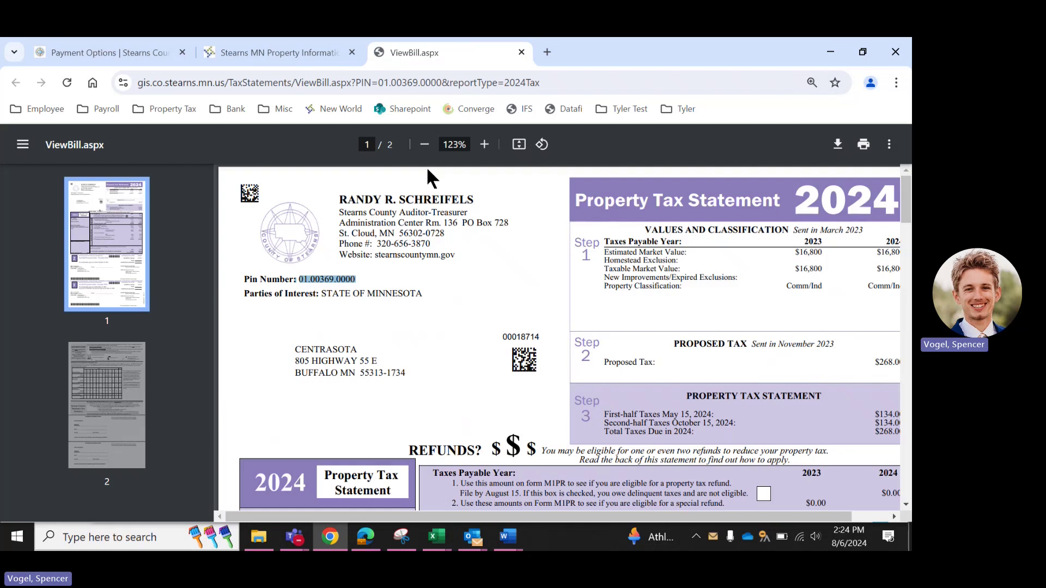
mouse_move(388, 280)
left_mouse_down()
mouse_move(297, 280)
mouse_move(388, 279)
left_mouse_up()
left_click(289, 53)
- Enter 01.00369.0000 in the Basic Search Parcel ID field
left_click(373, 334)
type("0")
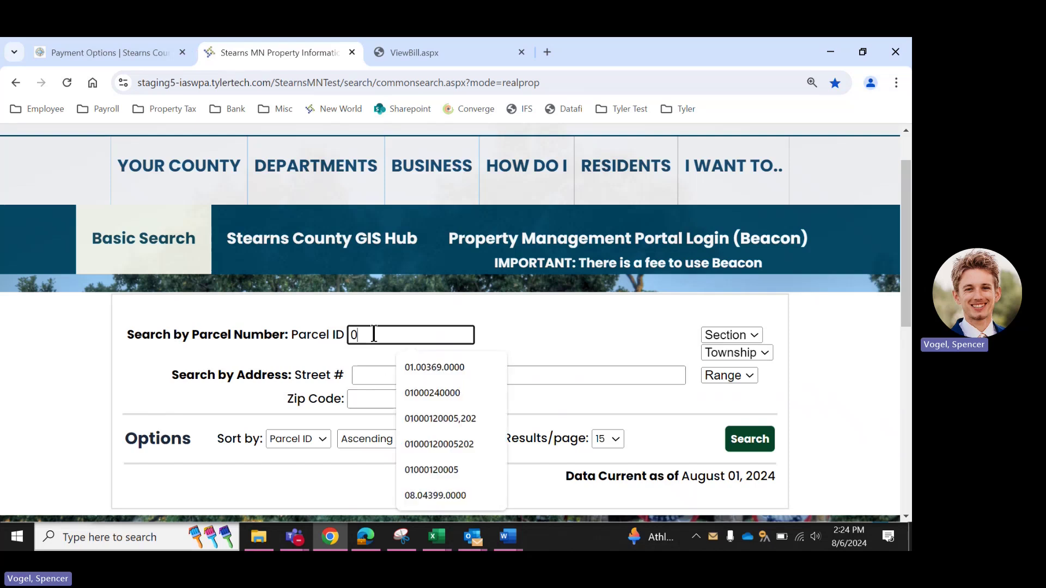
type("1.")
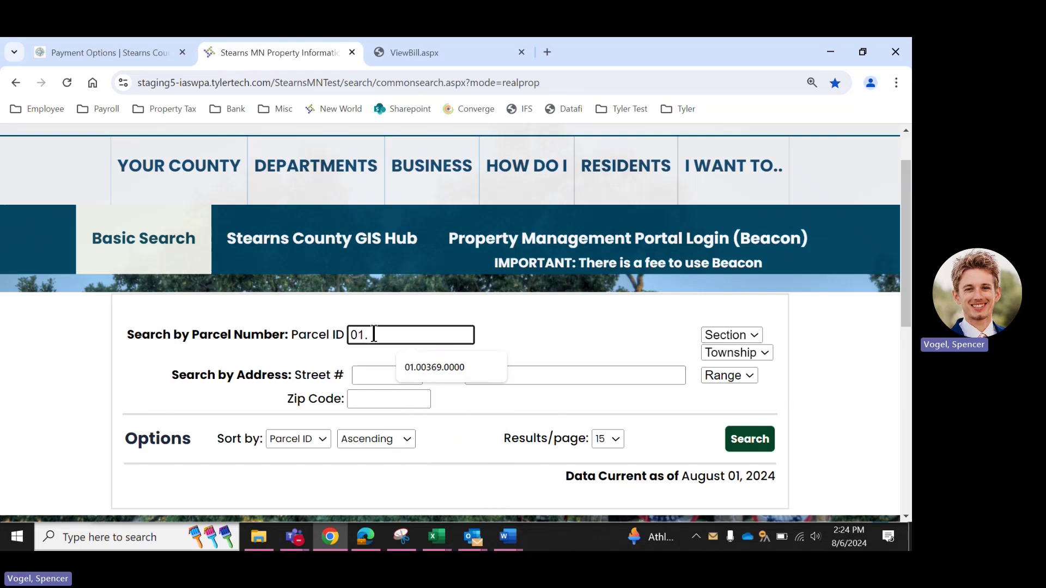
type("00369.0000")
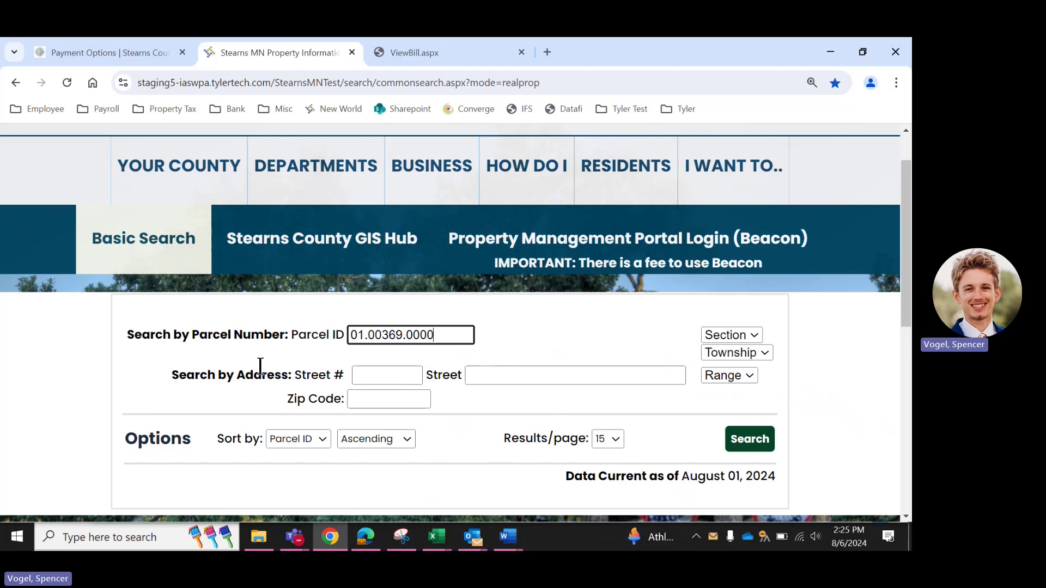
left_click(768, 439)
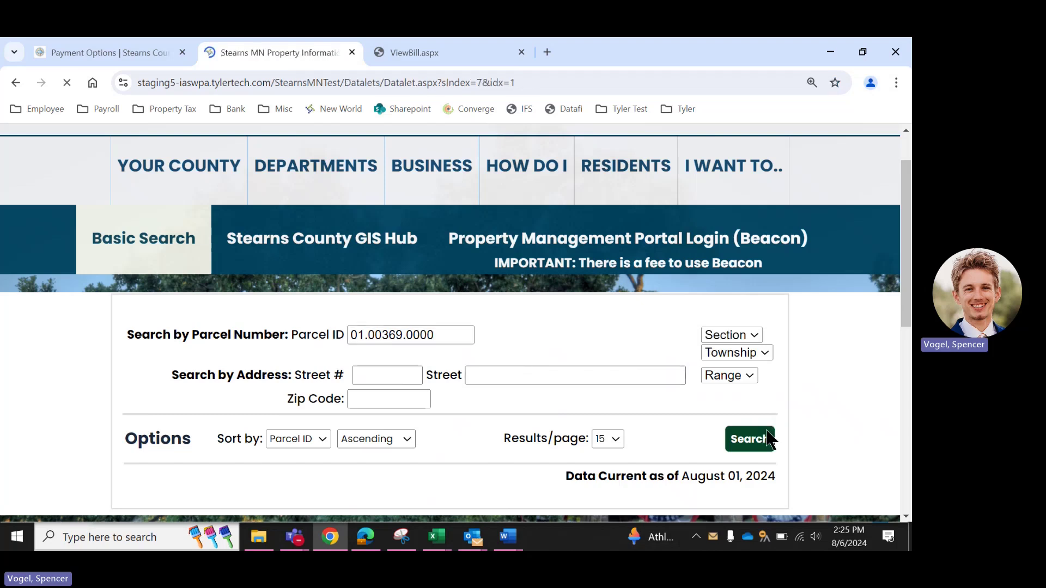
scroll(476, 354, "down", 1)
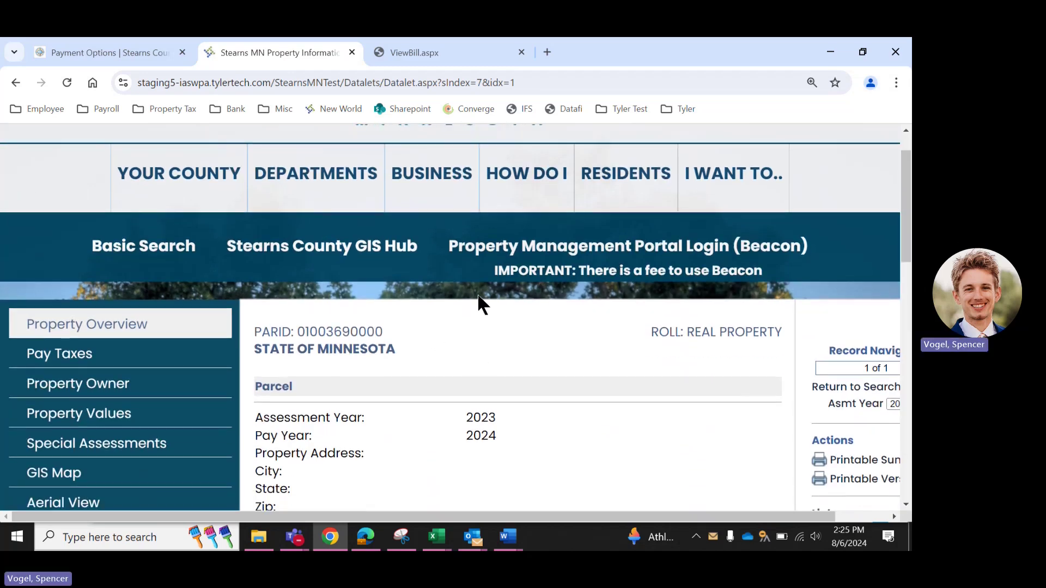
scroll(479, 299, "down", 1)
scroll(477, 296, "down", 1)
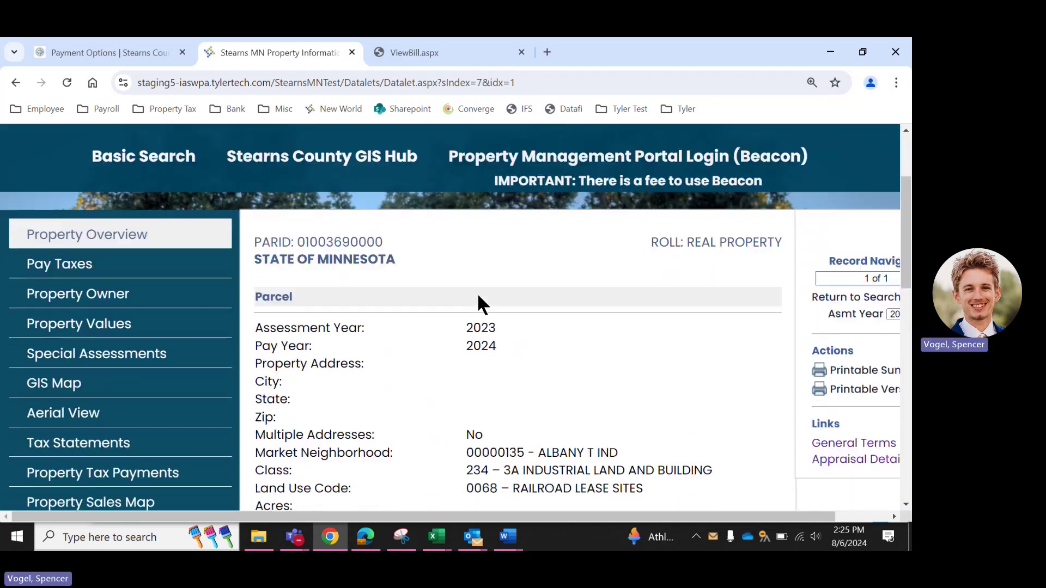
scroll(478, 294, "down", 1)
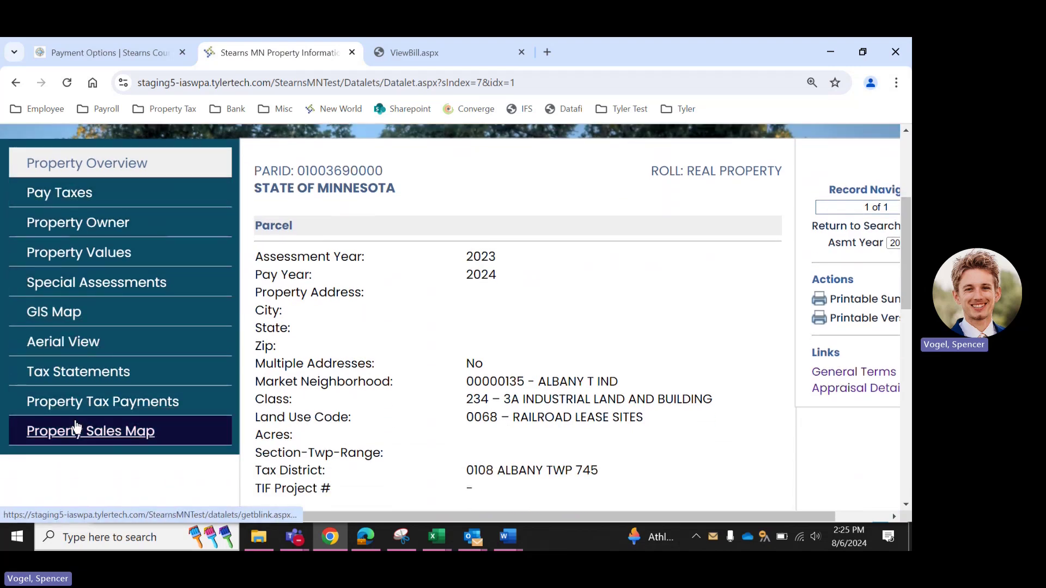
- Open Pay Taxes for the parcel and choose the $134.00 installment due 15-OCT-2024
left_click(67, 196)
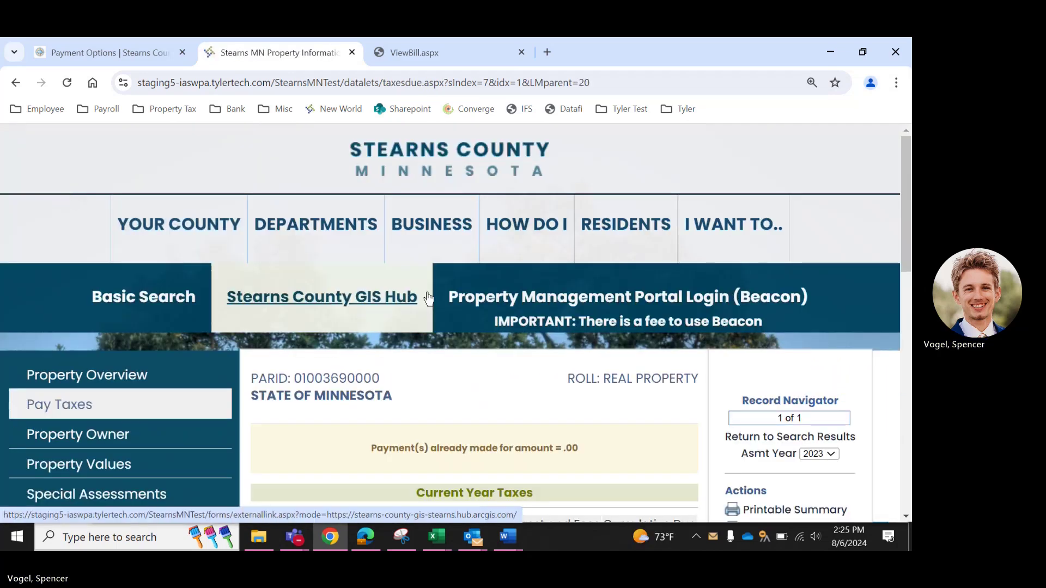
scroll(543, 326, "down", 5)
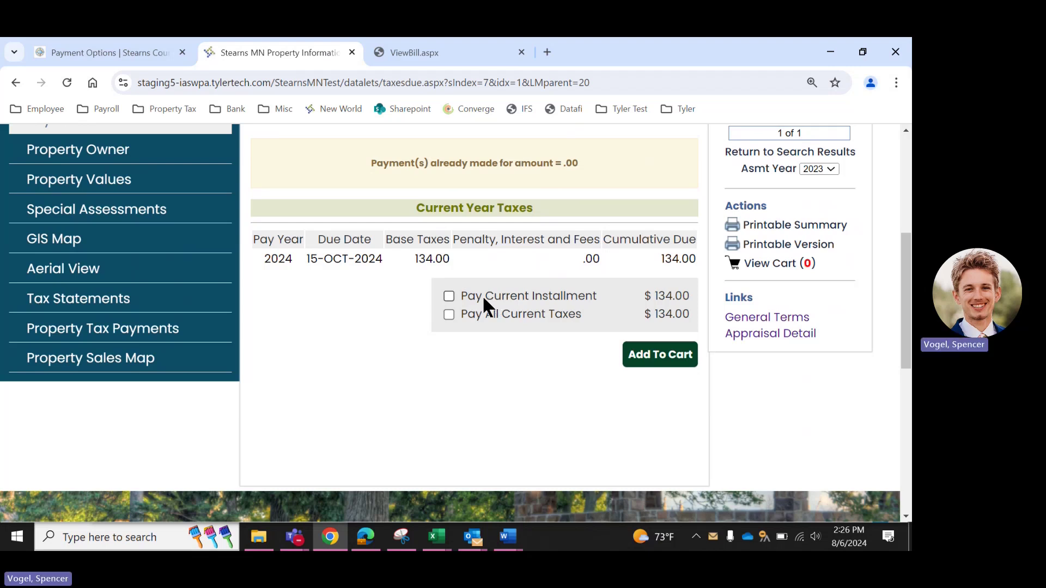
scroll(578, 308, "up", 1)
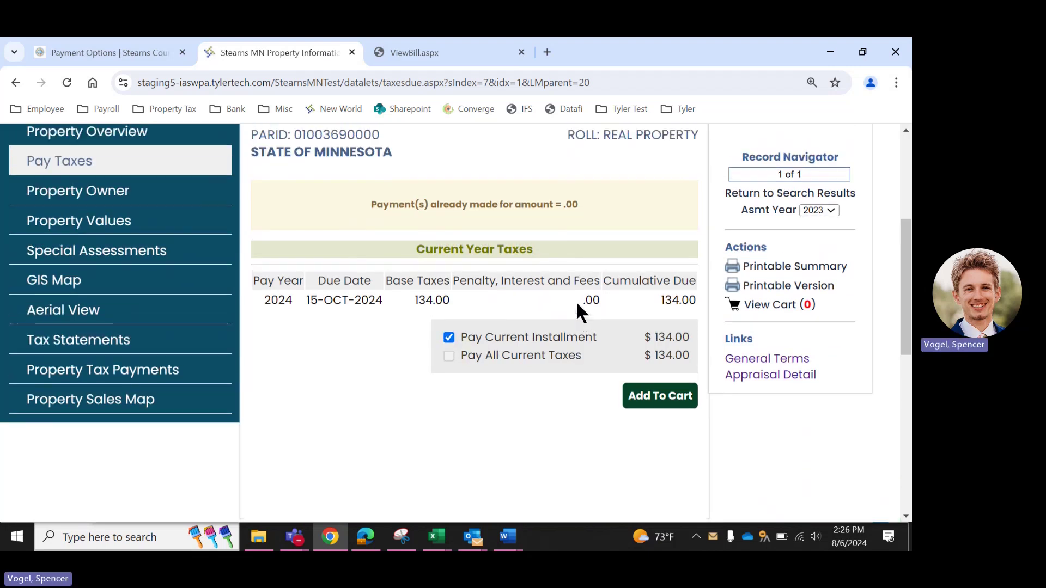
left_click(661, 413)
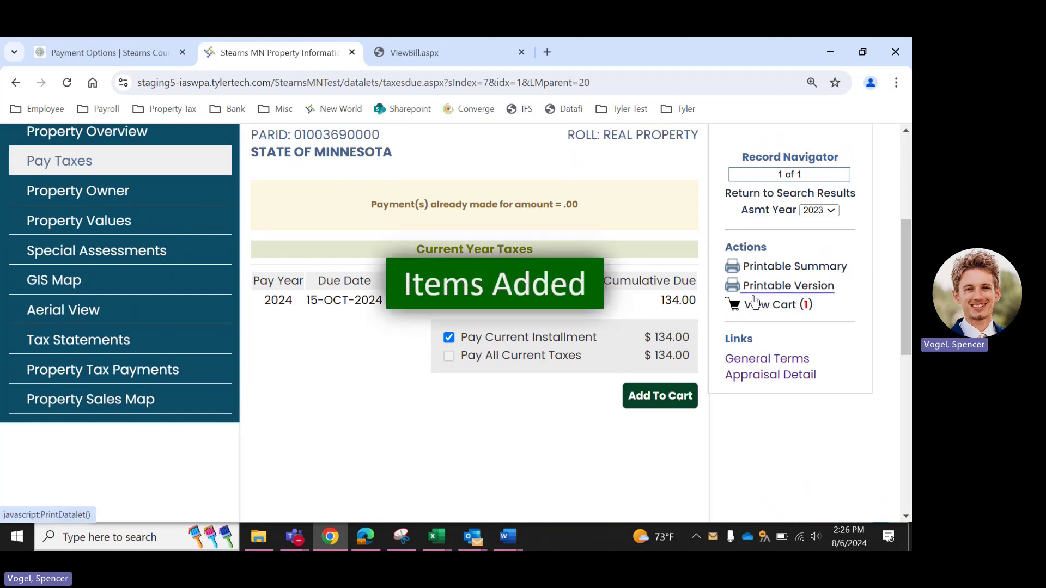
left_click(805, 306)
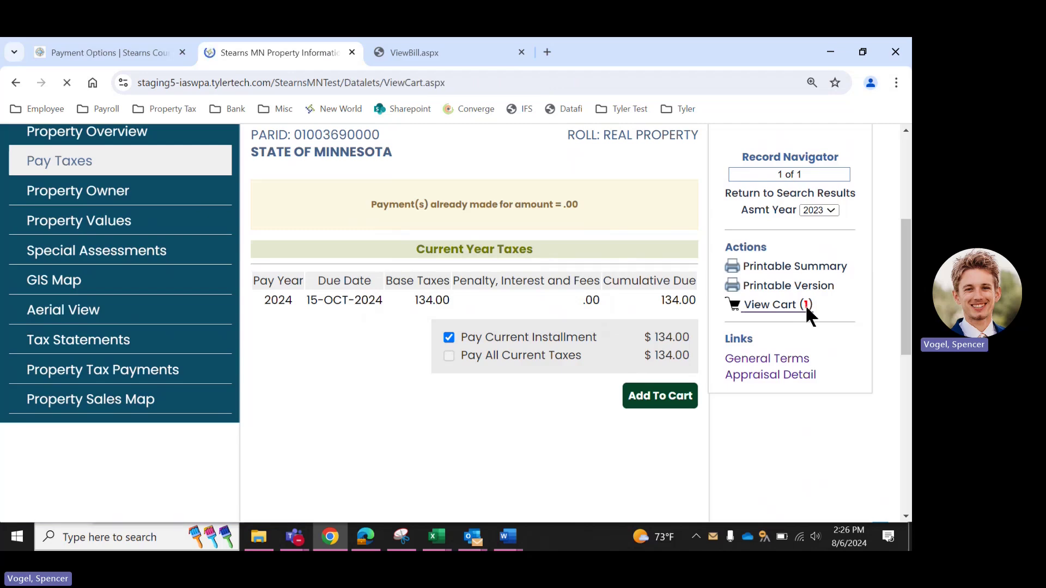
scroll(430, 299, "down", 2)
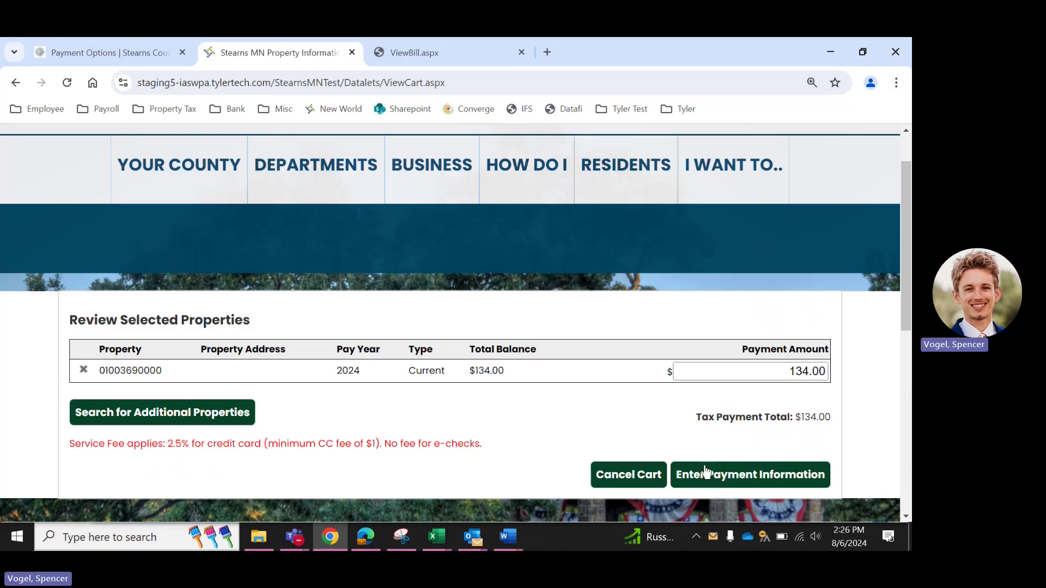
- Proceed to the payment information checkout, paying Now with a $134.00 subtotal
left_click(740, 482)
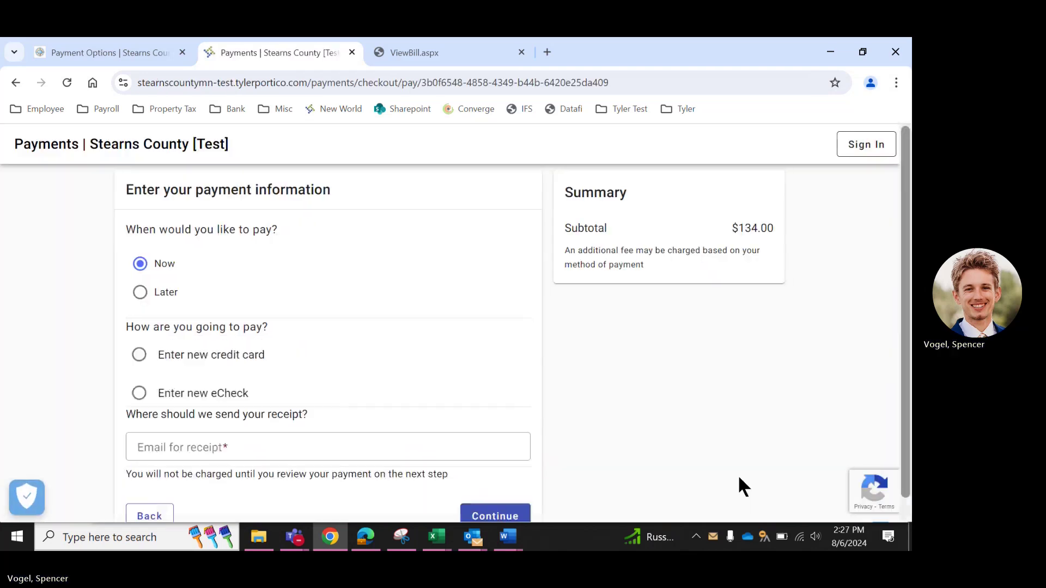
scroll(257, 331, "down", 1)
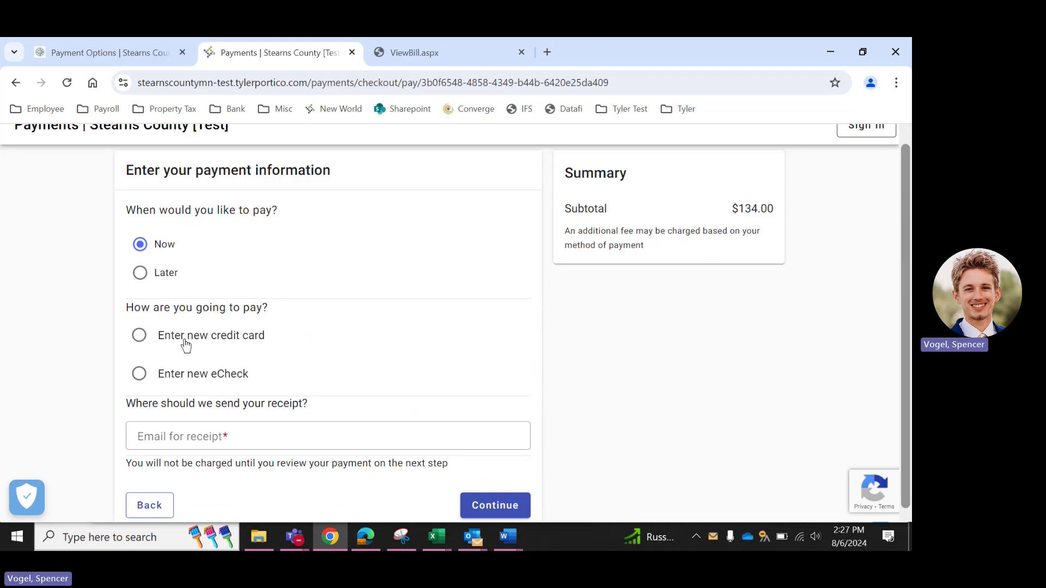
scroll(185, 346, "down", 1)
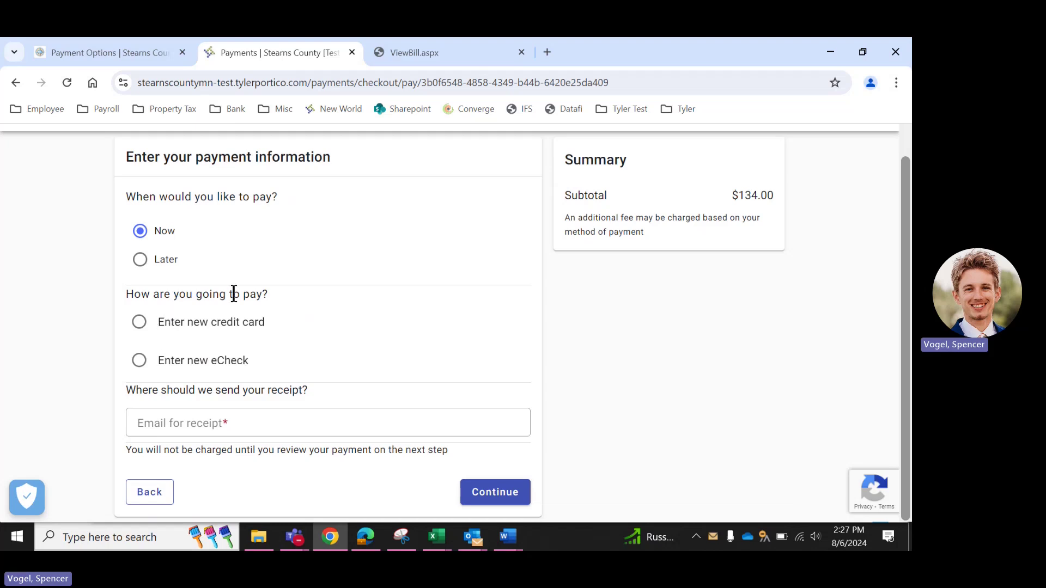
- Pay with a new eCheck from a Checking account at bank 'Test'
left_click(139, 359)
scroll(373, 278, "down", 2)
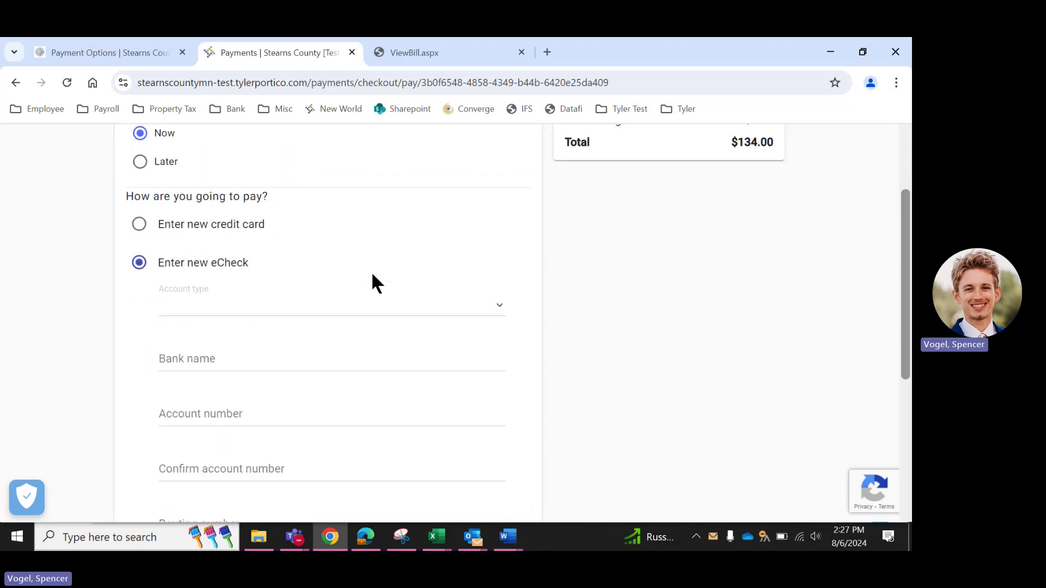
left_click(273, 308)
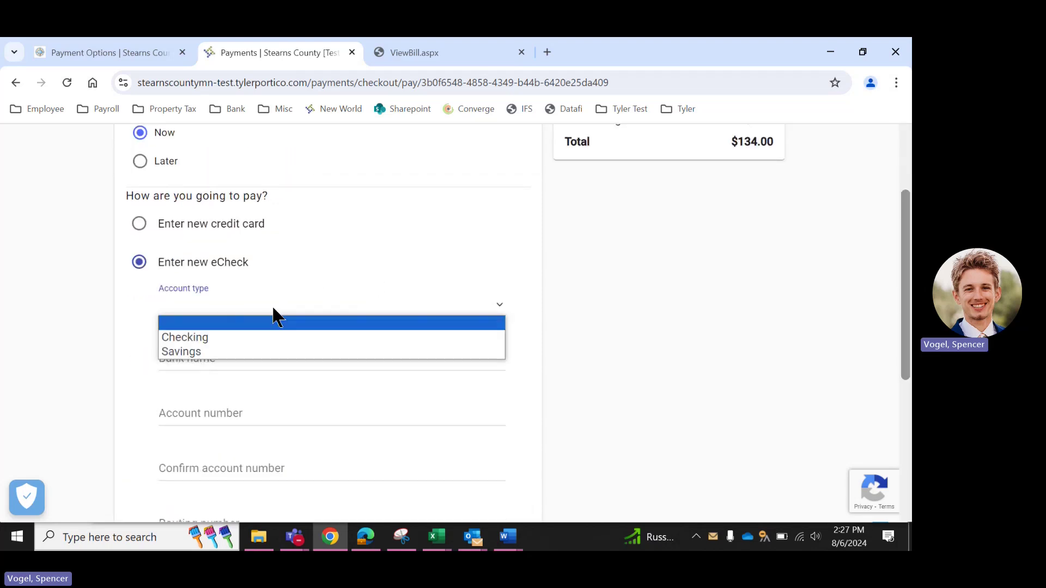
left_click(191, 338)
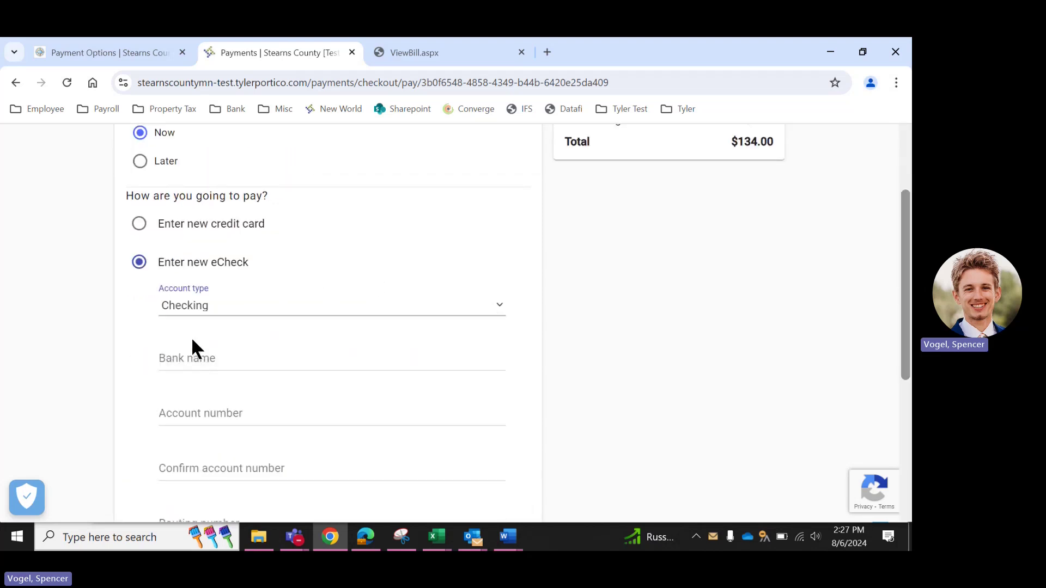
left_click(204, 359)
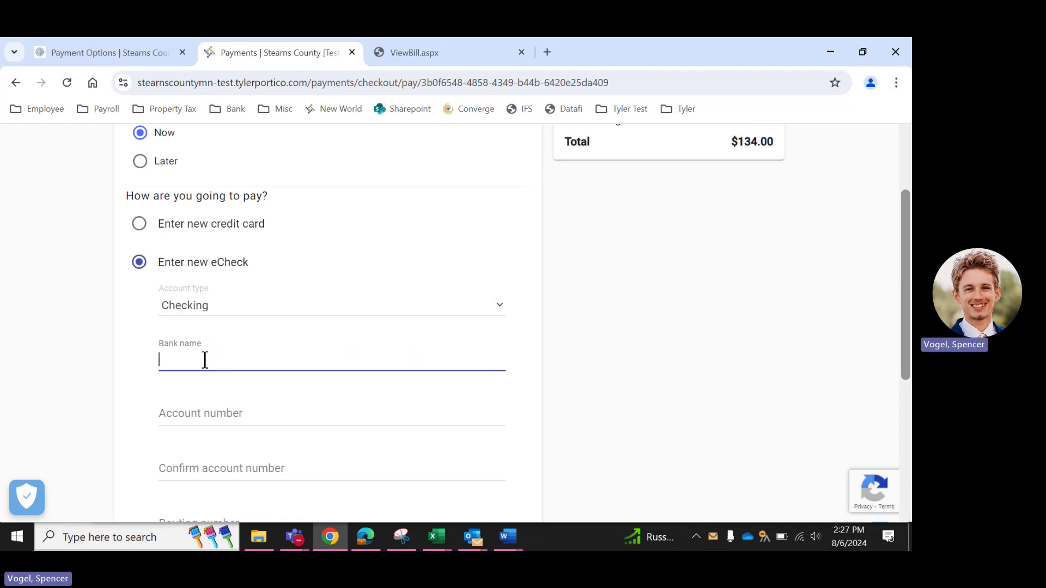
type("Test")
- Enter the bank account number and confirm it
key("Tab")
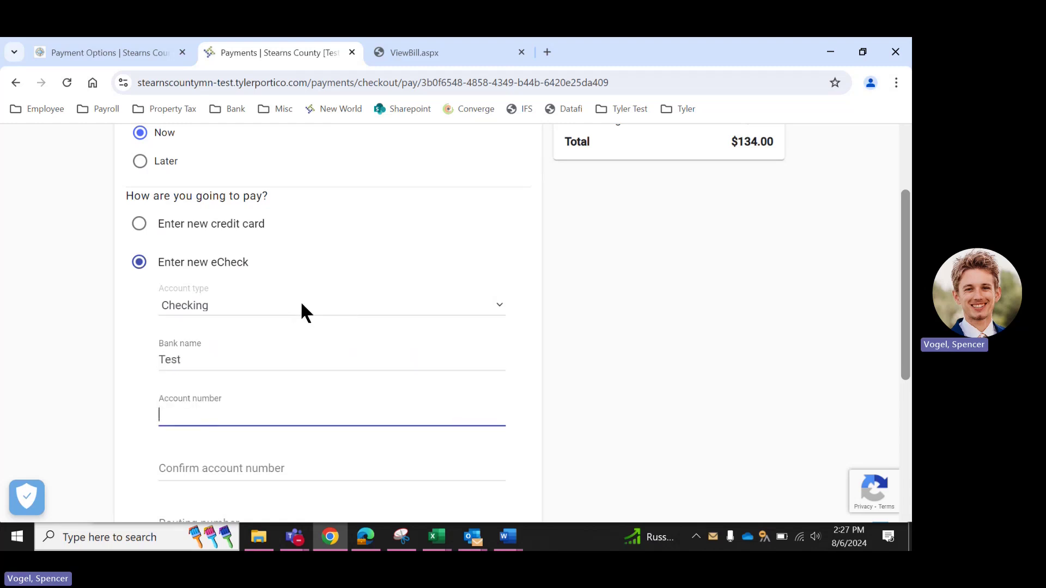
type("000000000000")
key("Tab")
type("000000000000")
scroll(224, 322, "down", 1)
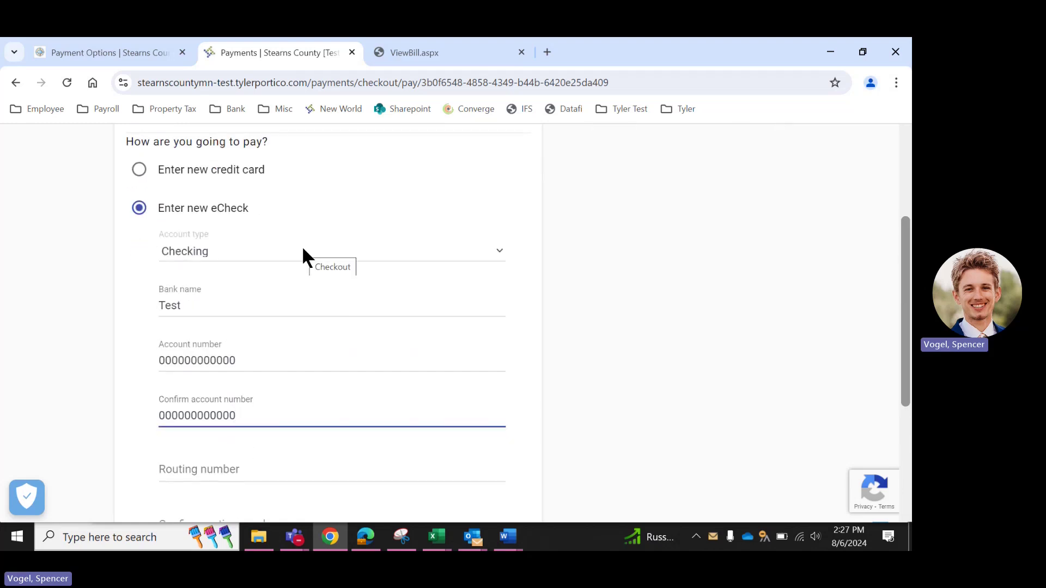
mouse_move(302, 247)
scroll(301, 246, "down", 1)
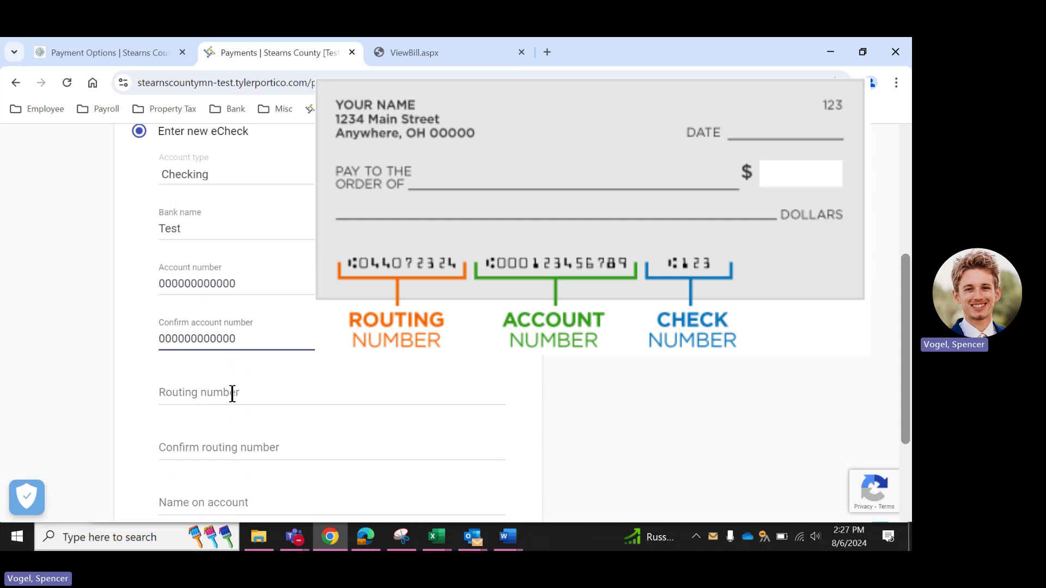
- Enter the bank routing number and move to its confirmation field
left_click(202, 396)
type("1234")
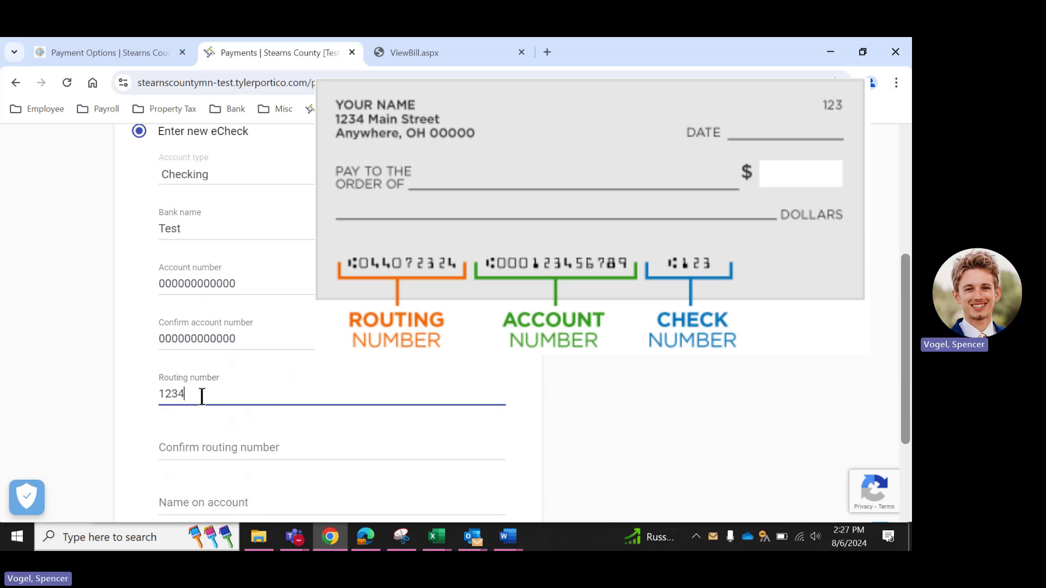
type("56789")
key("Tab")
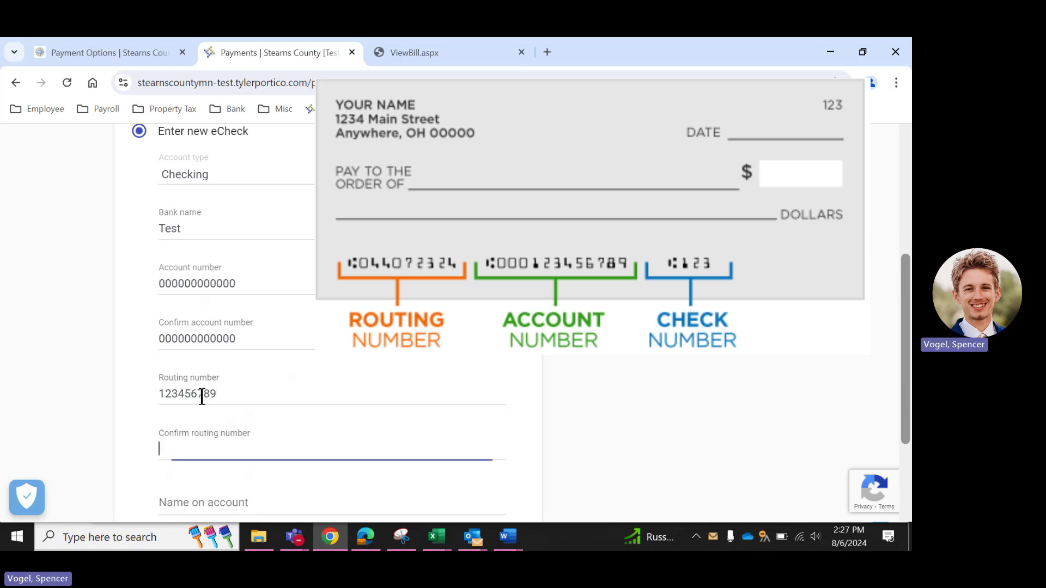
type("123456789")
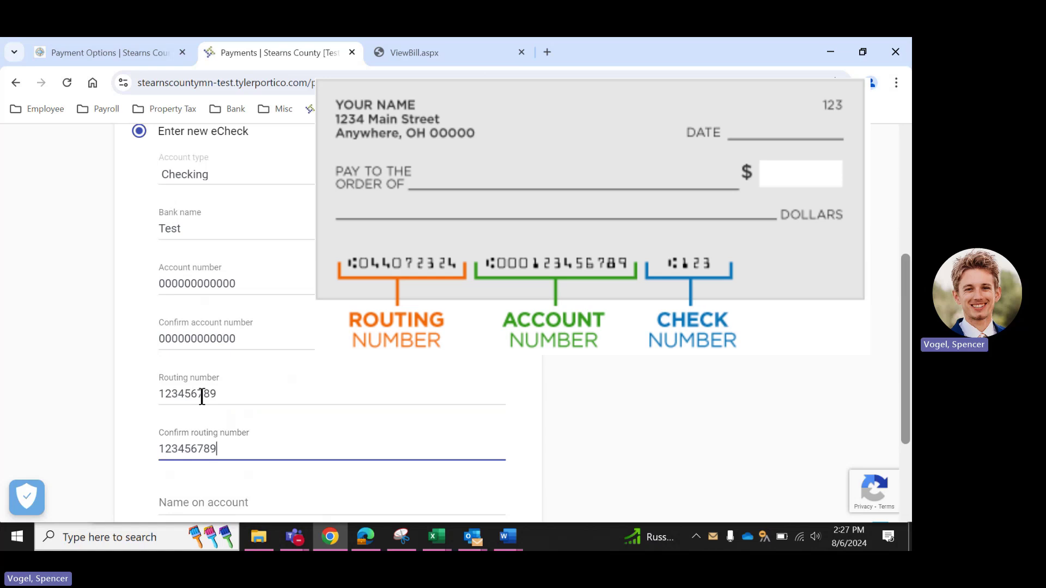
scroll(201, 395, "down", 2)
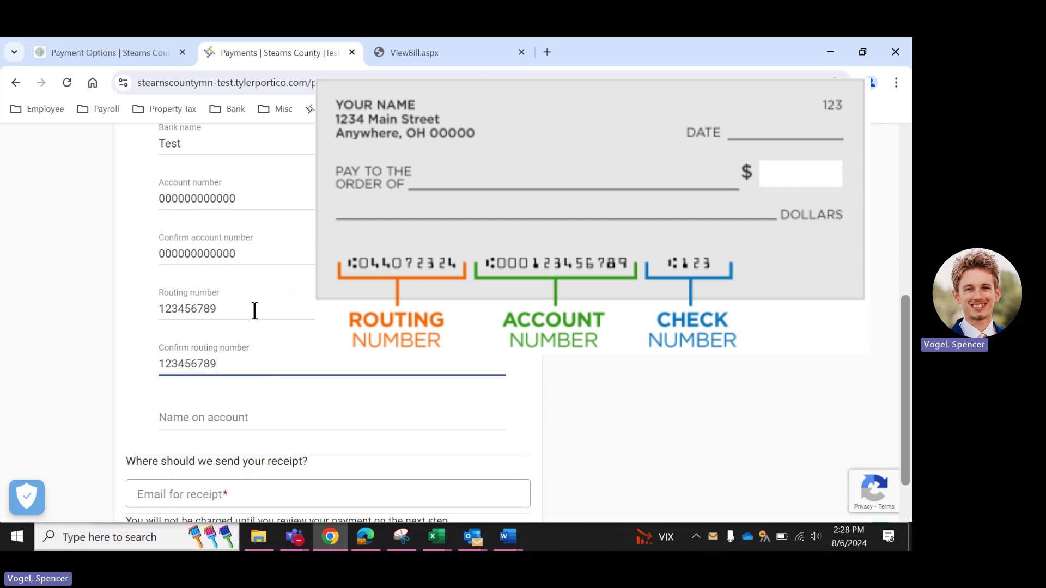
scroll(258, 302, "up", 1)
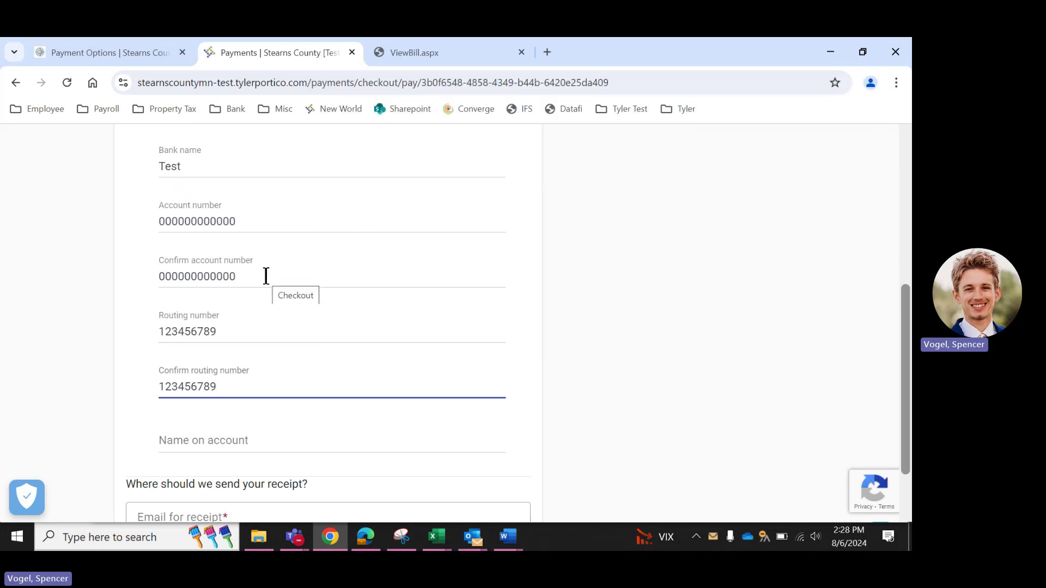
scroll(266, 276, "up", 1)
scroll(266, 276, "down", 1)
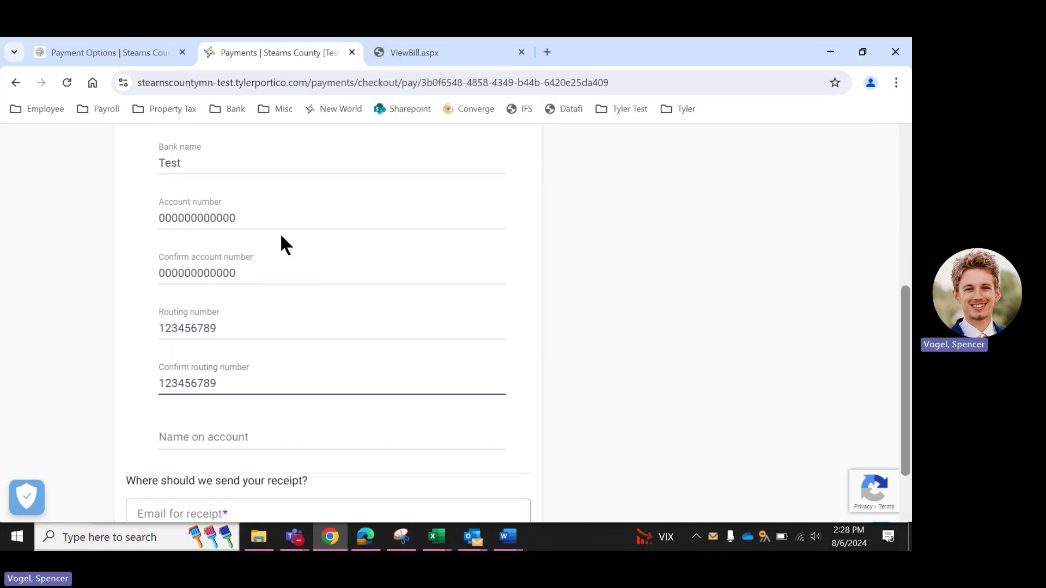
scroll(280, 234, "up", 1)
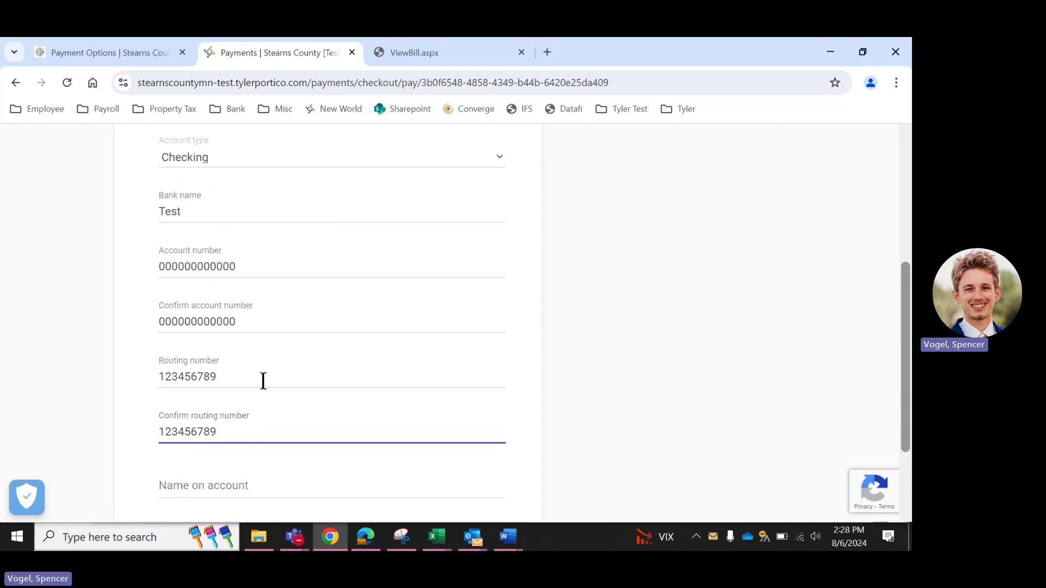
scroll(263, 350, "down", 2)
- Enter TEST as the account name, fill in the receipt e-mail, and continue to review
left_click(211, 401)
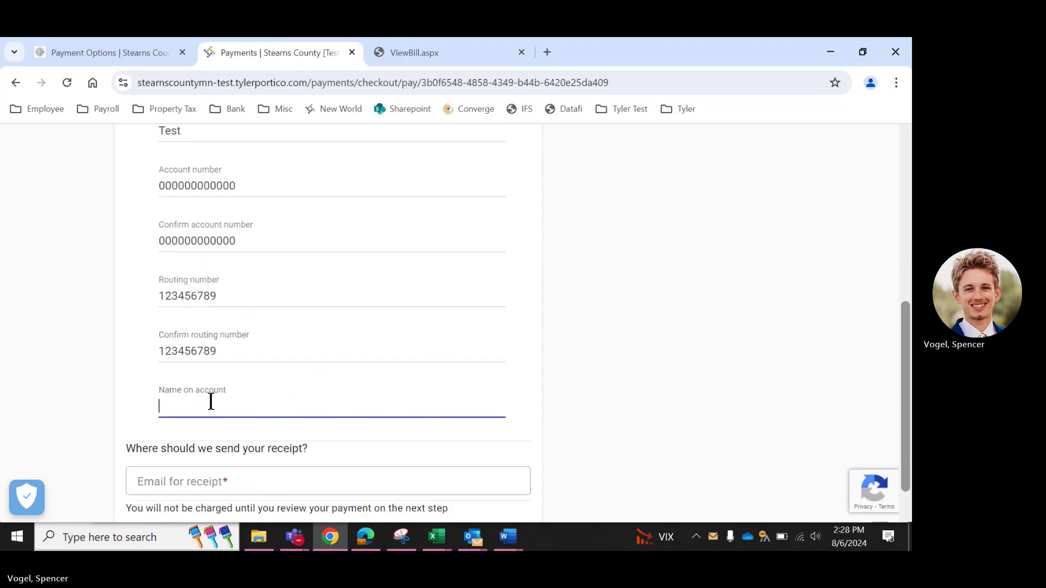
type("TEST")
scroll(209, 401, "down", 1)
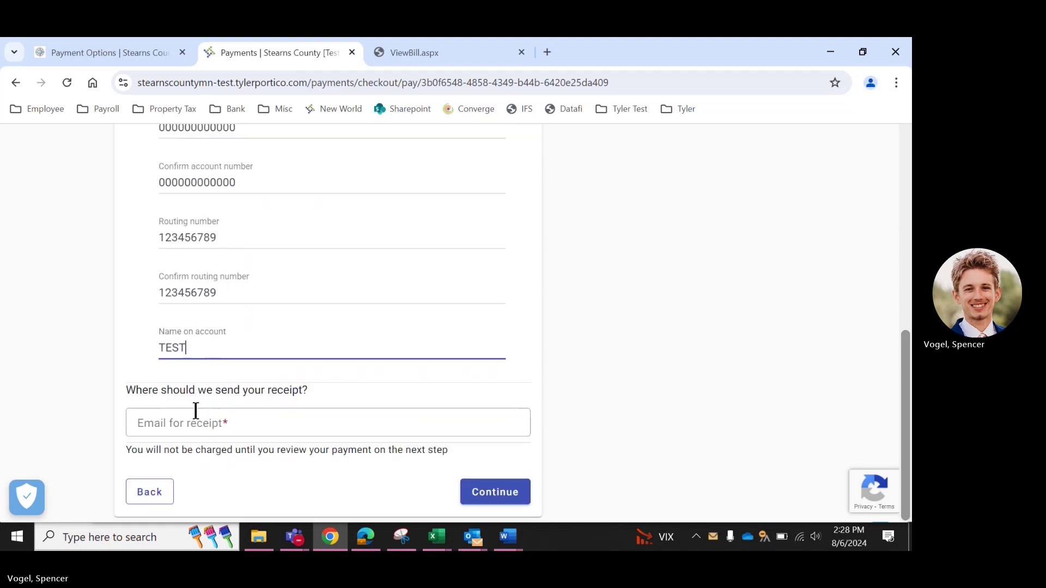
left_click(151, 395)
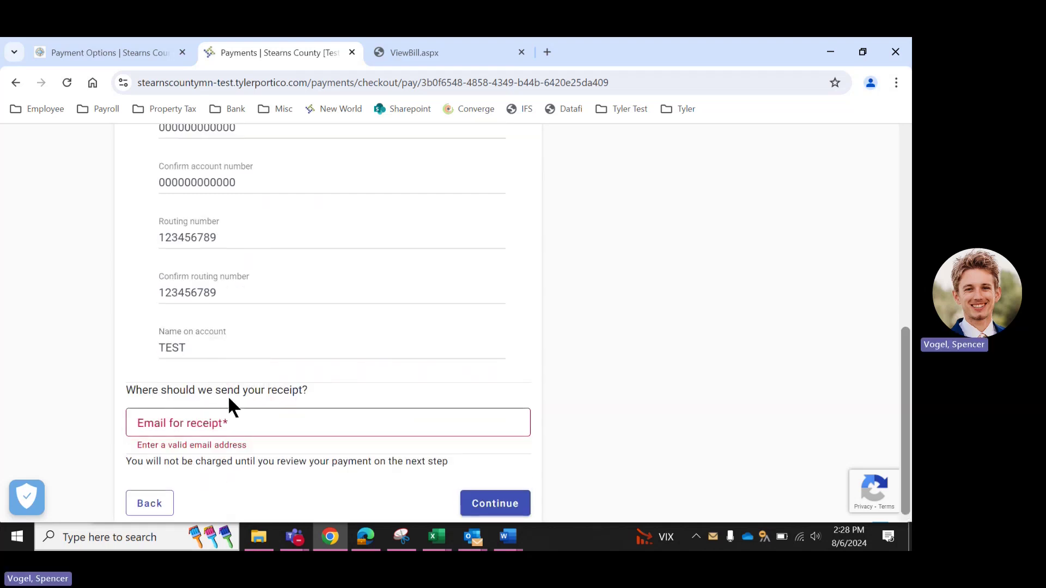
key("Tab")
key("ctrl+v")
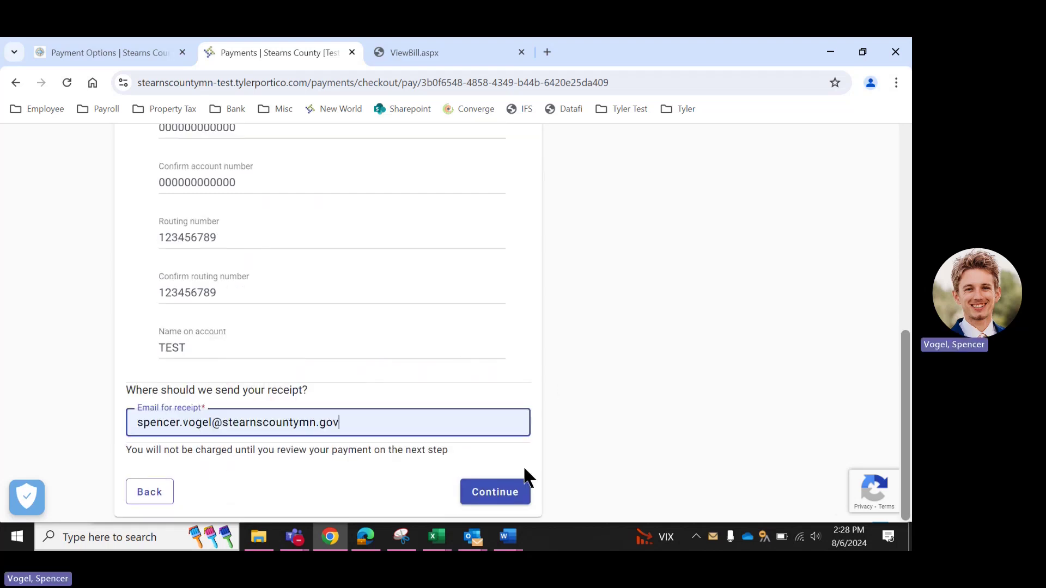
left_click(496, 492)
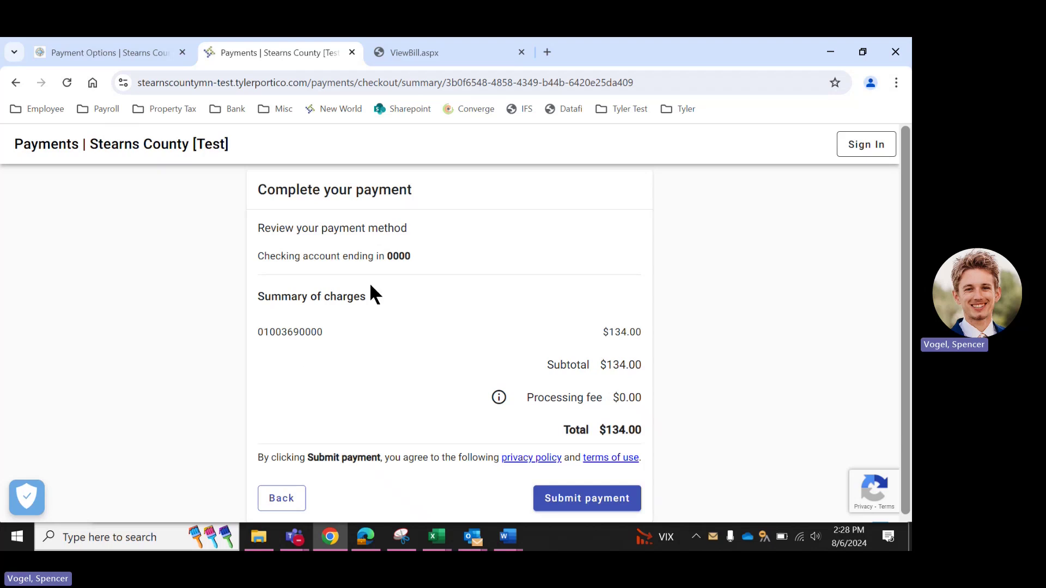
- Look over the payment review: $0.00 processing fee and $134.00 total from checking
scroll(370, 286, "down", 1)
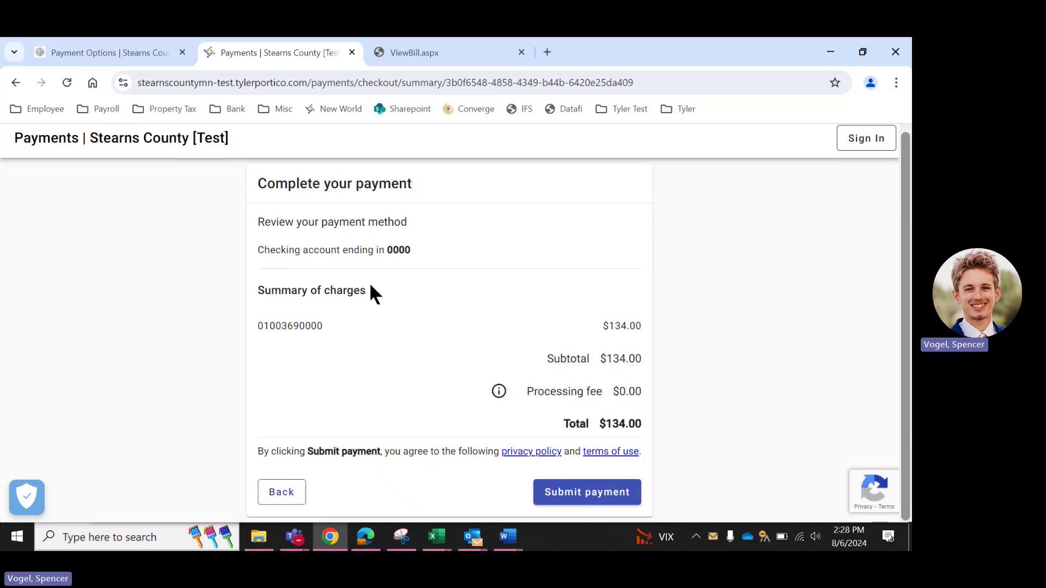
left_click(587, 496)
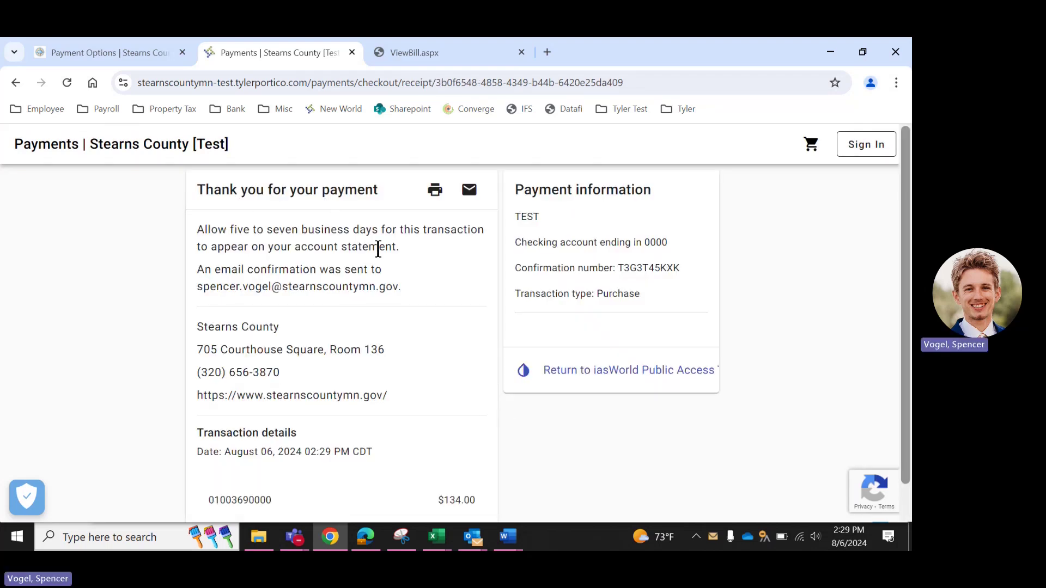
scroll(379, 250, "down", 1)
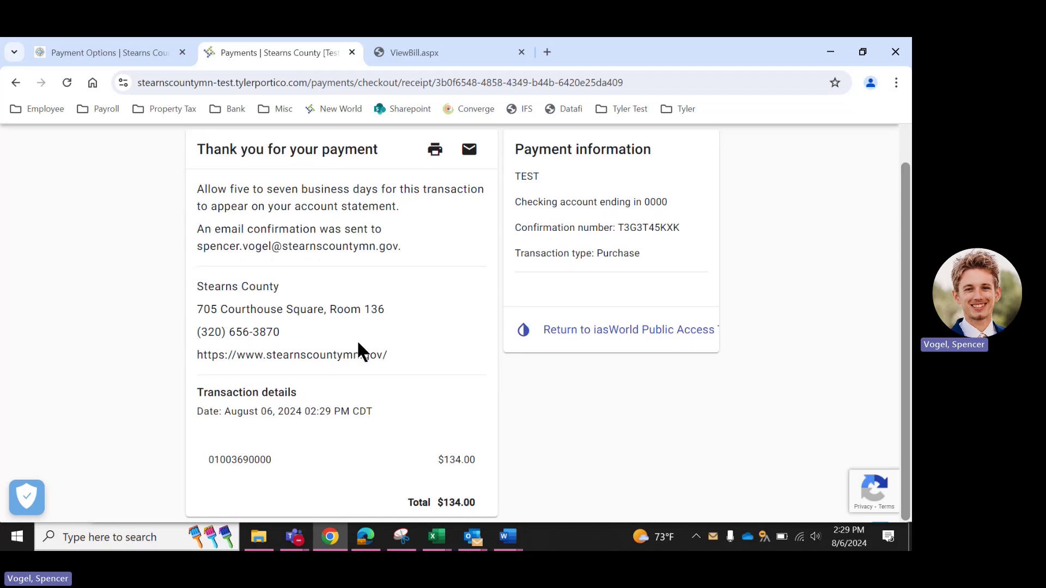
scroll(358, 344, "up", 1)
scroll(359, 344, "down", 1)
scroll(334, 275, "up", 1)
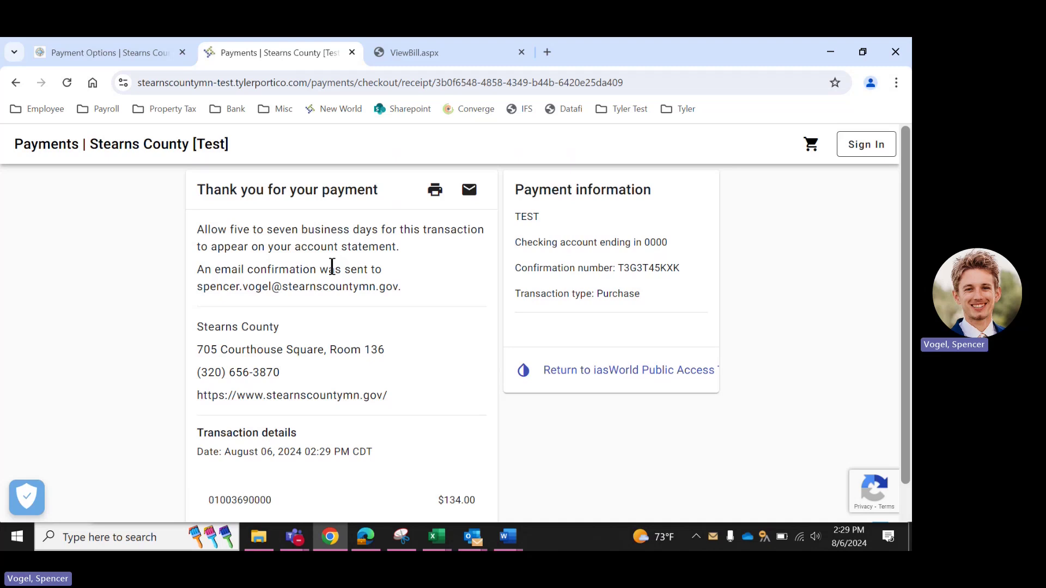
scroll(331, 267, "down", 1)
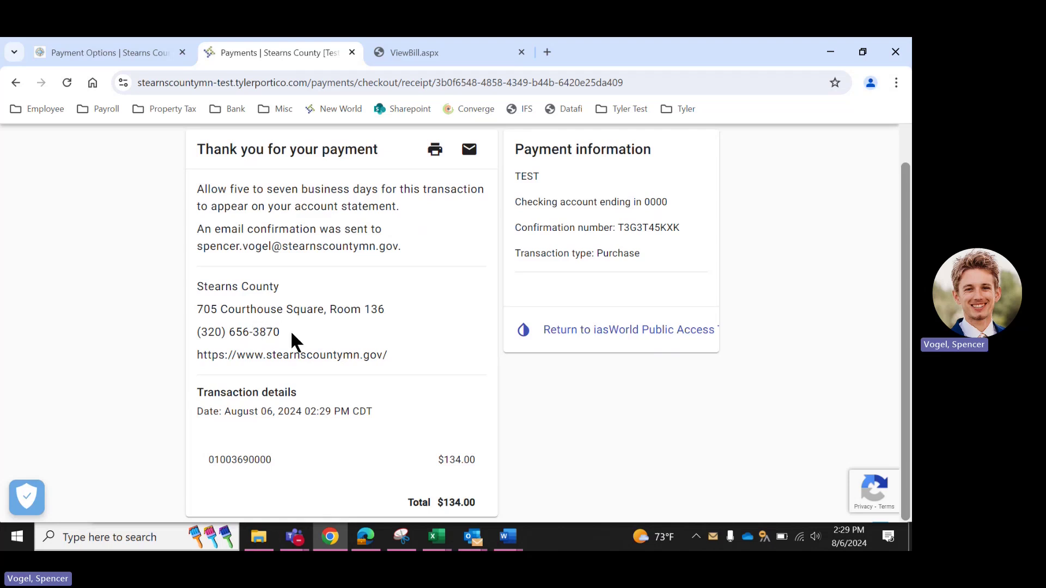
scroll(287, 375, "up", 1)
scroll(289, 390, "down", 1)
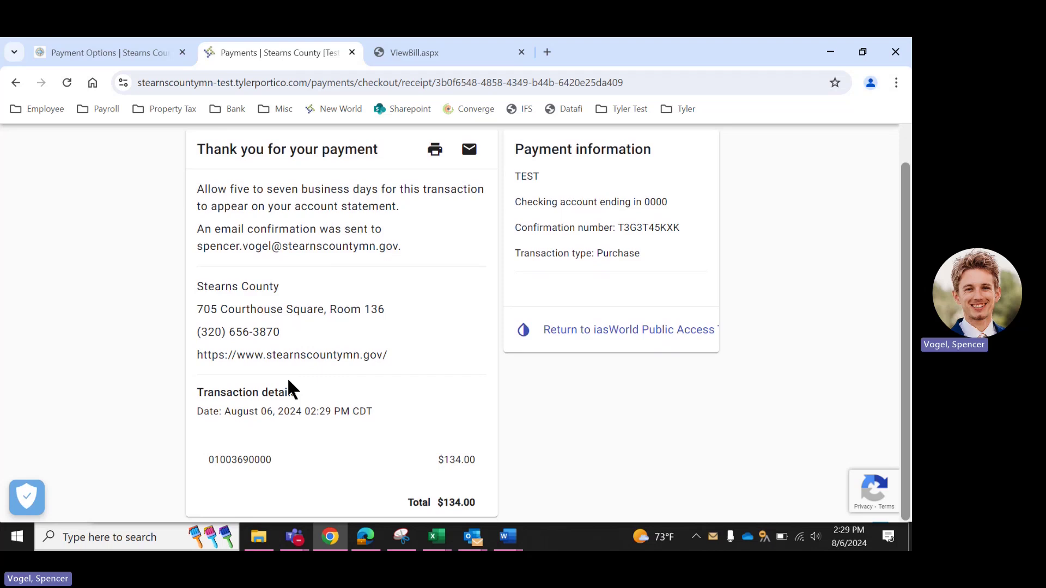